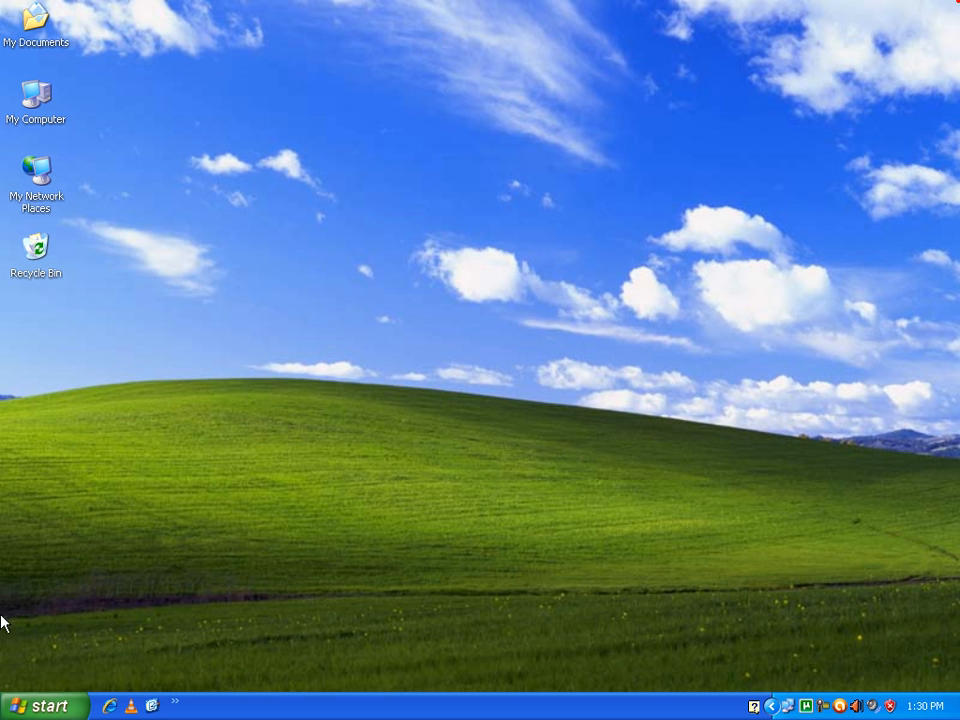
- Launch Microsoft Word by running the command winword
{"action": "left_click", "coordinate": [40, 706]}
{"action": "left_click", "coordinate": [75, 639]}
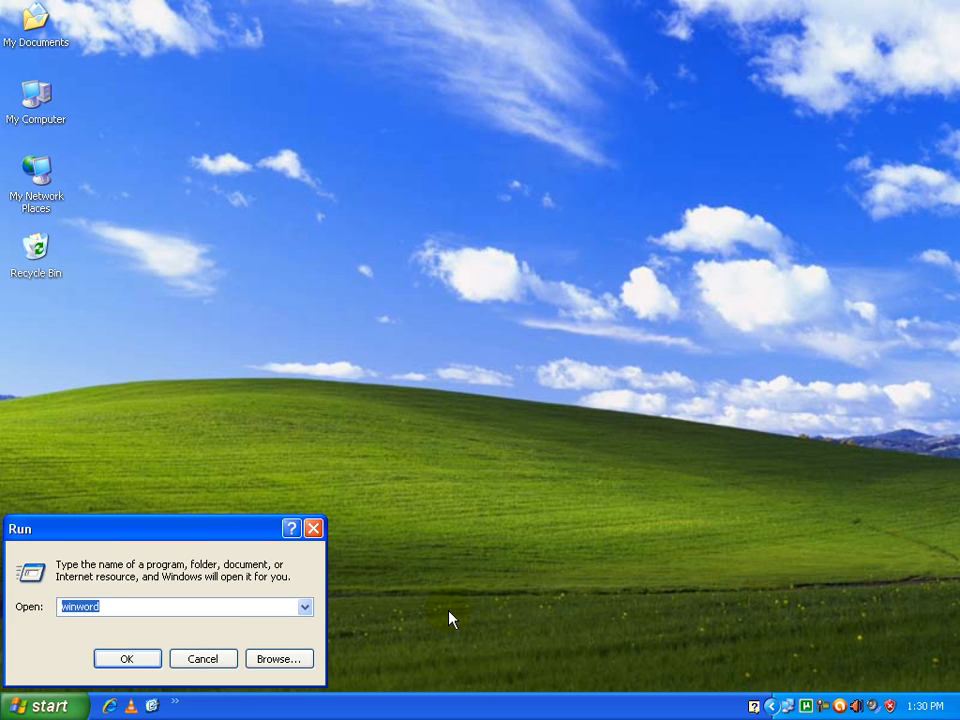
{"action": "type", "text": "winword"}
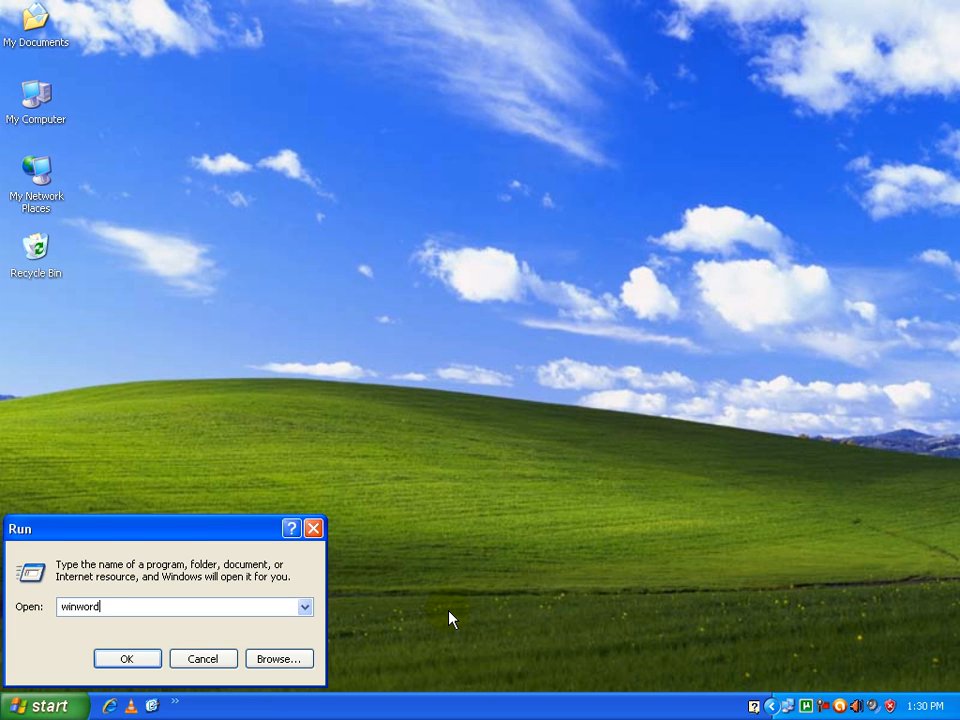
{"action": "key", "text": "Return"}
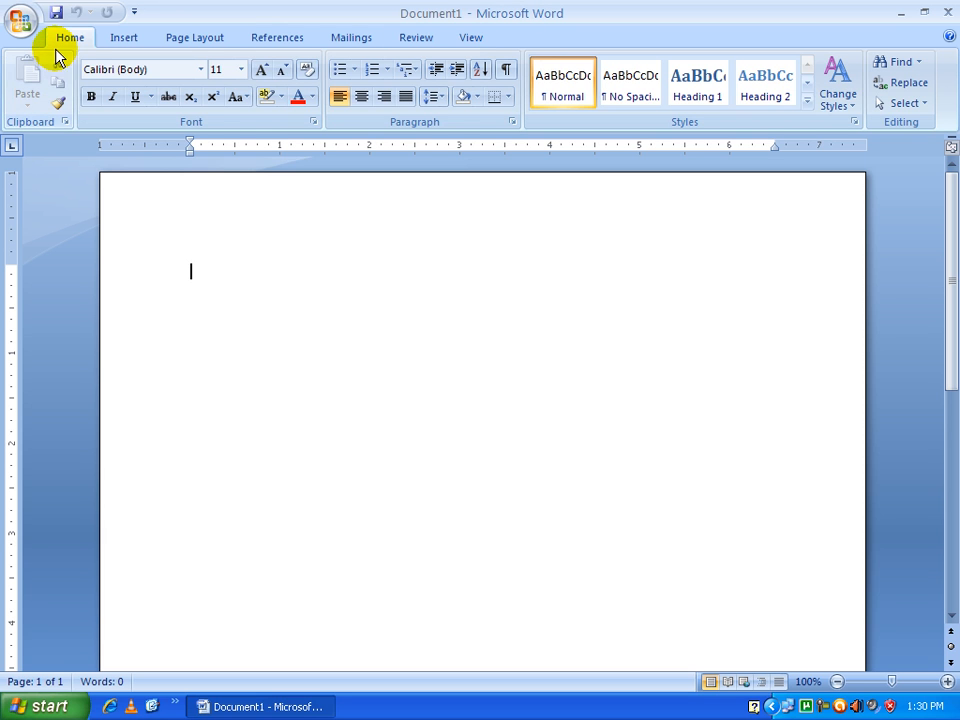
- Examine the Insert, Page Layout and References commands, the file commands with recent documents, and the extent of the blank page
{"action": "left_click", "coordinate": [130, 37]}
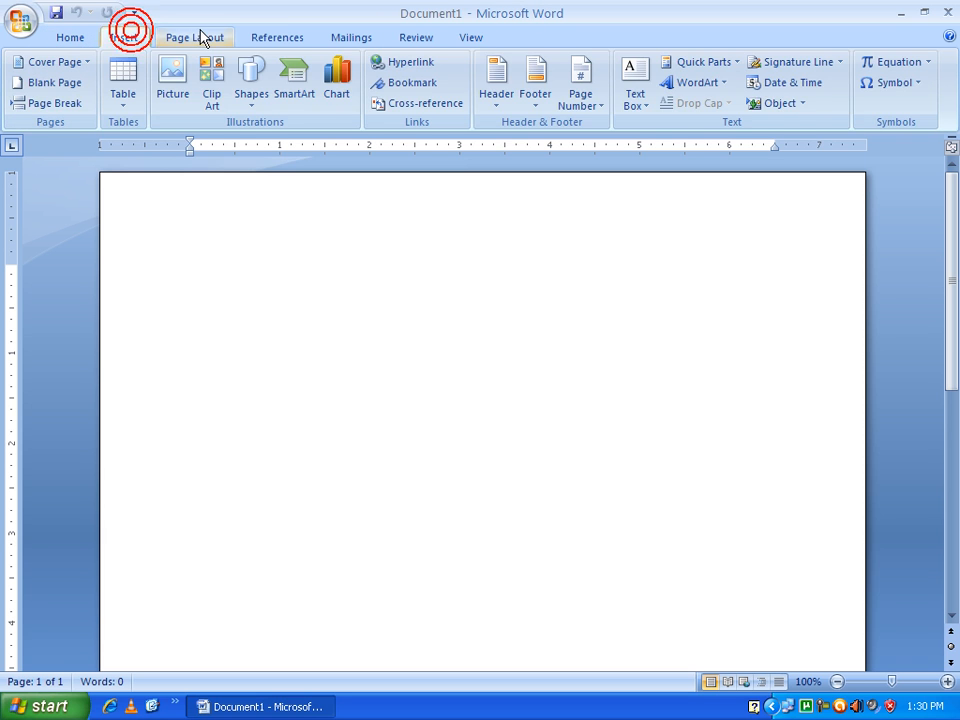
{"action": "left_click", "coordinate": [202, 37]}
{"action": "left_click", "coordinate": [258, 38]}
{"action": "left_click", "coordinate": [193, 40]}
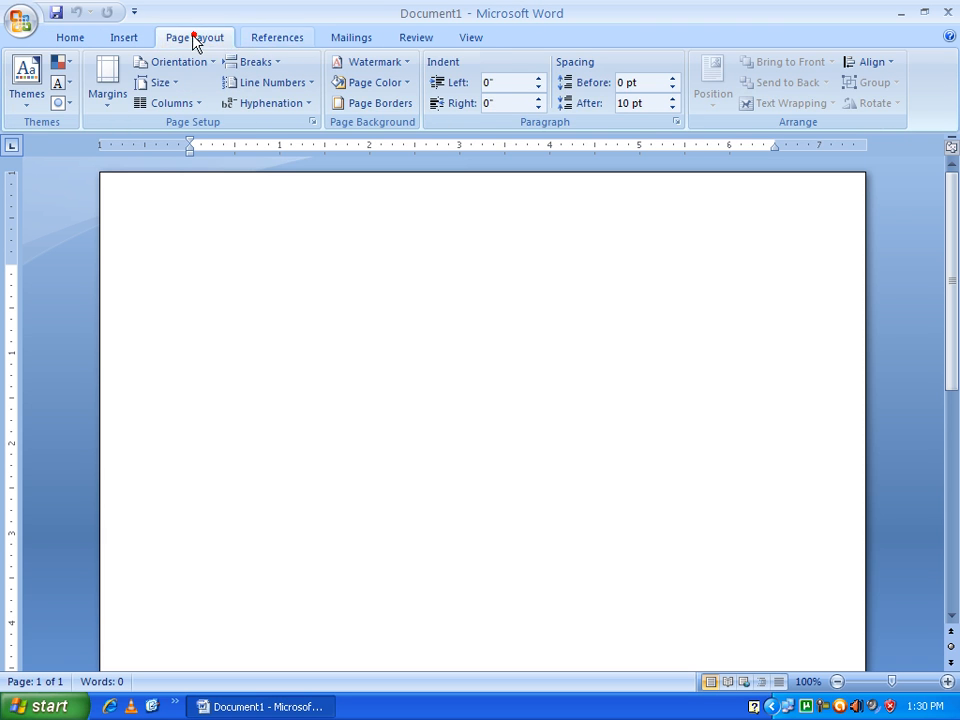
{"action": "left_click", "coordinate": [118, 40]}
{"action": "left_click", "coordinate": [74, 40]}
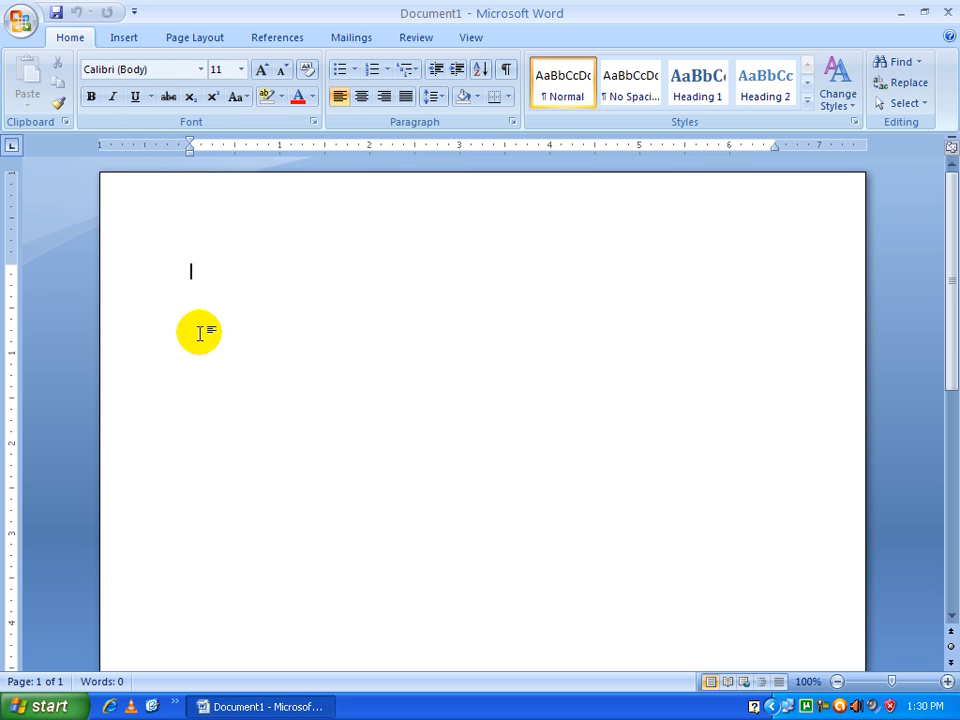
{"action": "left_click", "coordinate": [18, 22]}
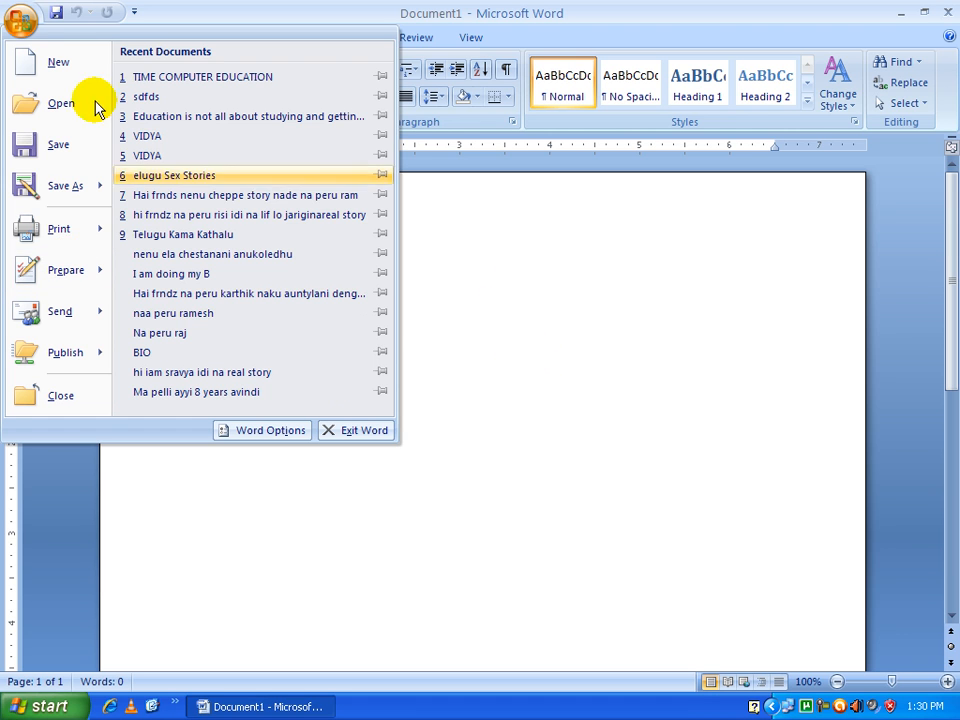
{"action": "left_click", "coordinate": [489, 296]}
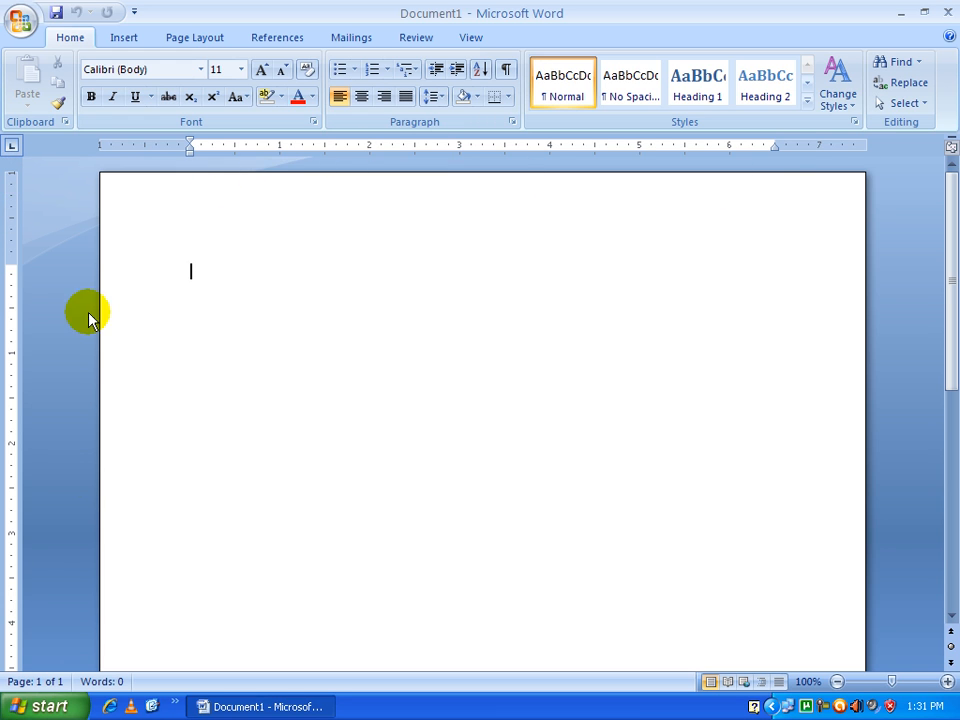
{"action": "scroll", "coordinate": [81, 519], "scroll_direction": "down", "scroll_amount": 10}
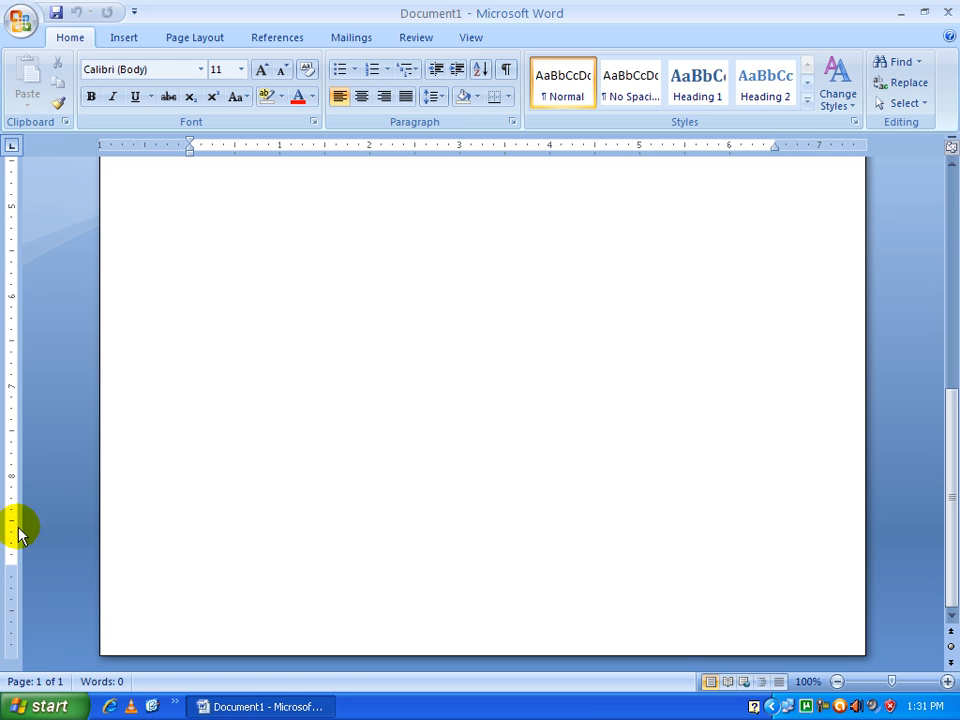
{"action": "scroll", "coordinate": [259, 486], "scroll_direction": "up", "scroll_amount": 10}
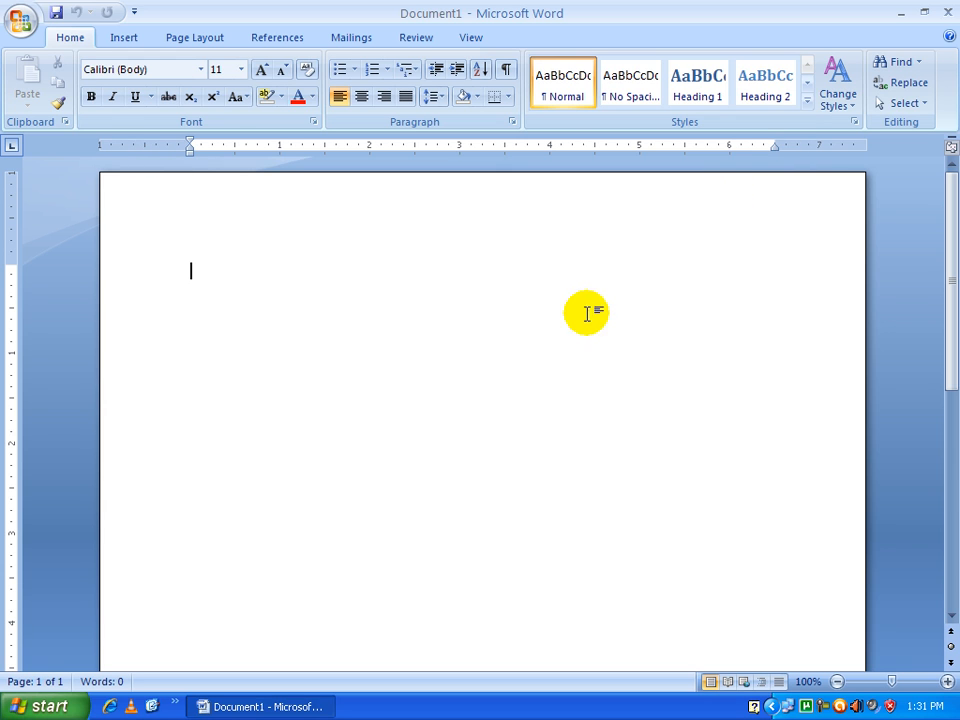
- Enter the misspelled word "Computara" in the blank document and correct it with the spelling suggestion "Computer"
{"action": "left_click", "coordinate": [349, 298]}
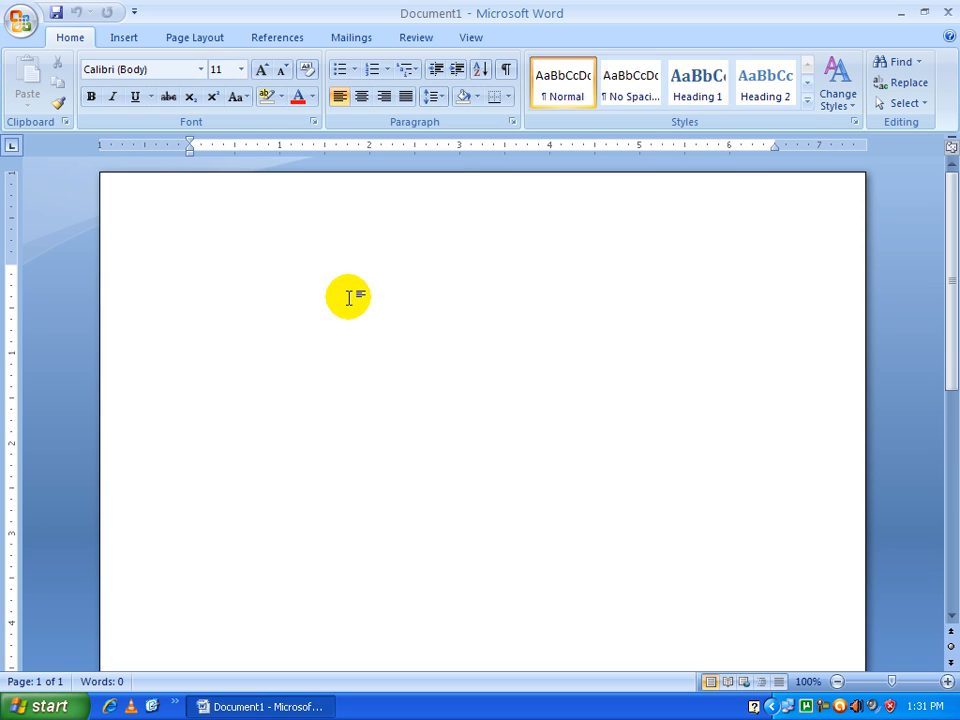
{"action": "type", "text": "co"}
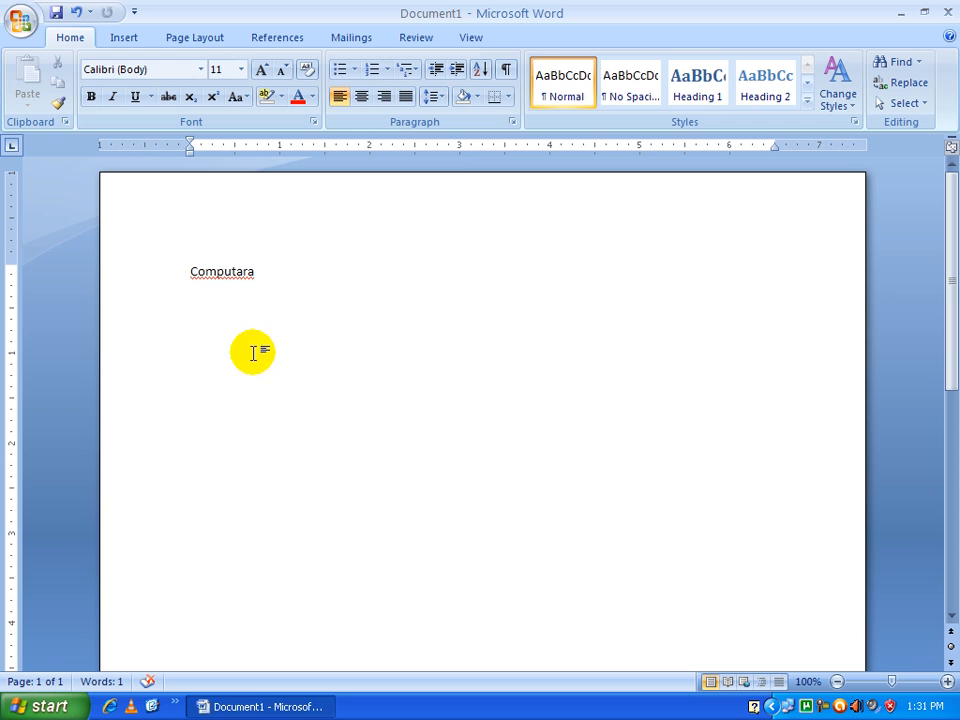
{"action": "right_click", "coordinate": [225, 275]}
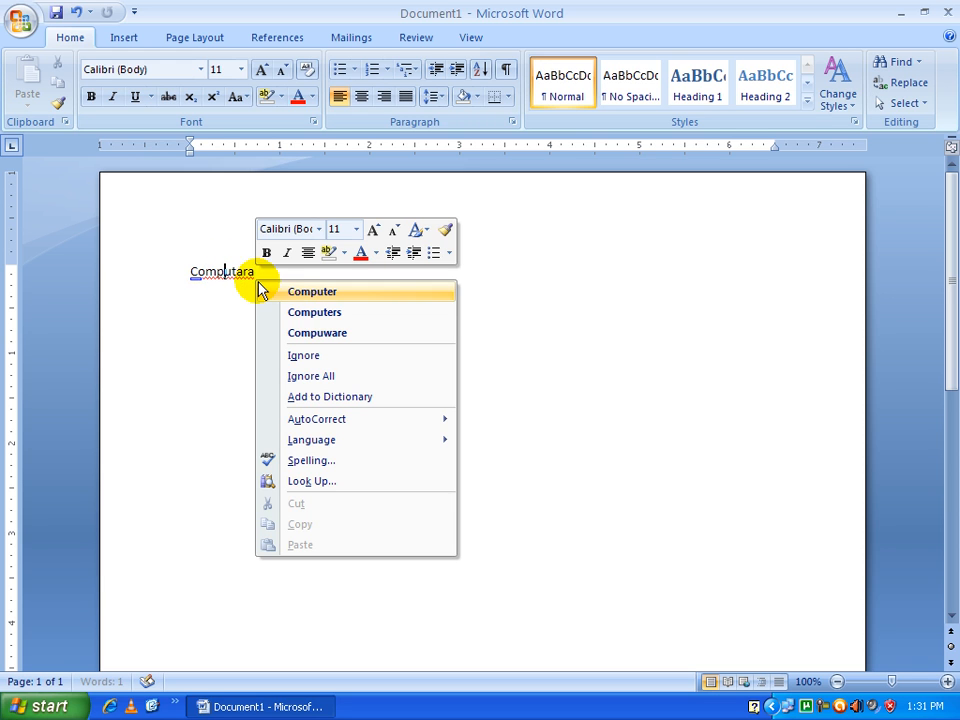
{"action": "left_click", "coordinate": [310, 292]}
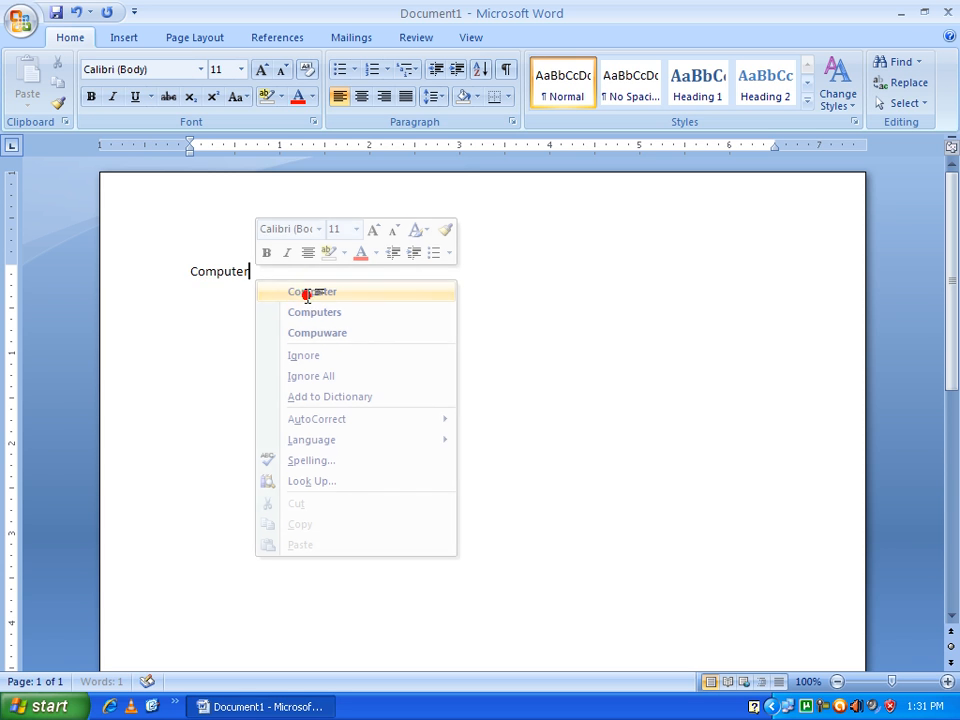
- Replace the word "Computer" with "Godavarikhani"
{"action": "left_click_drag", "start_coordinate": [315, 297], "coordinate": [113, 294]}
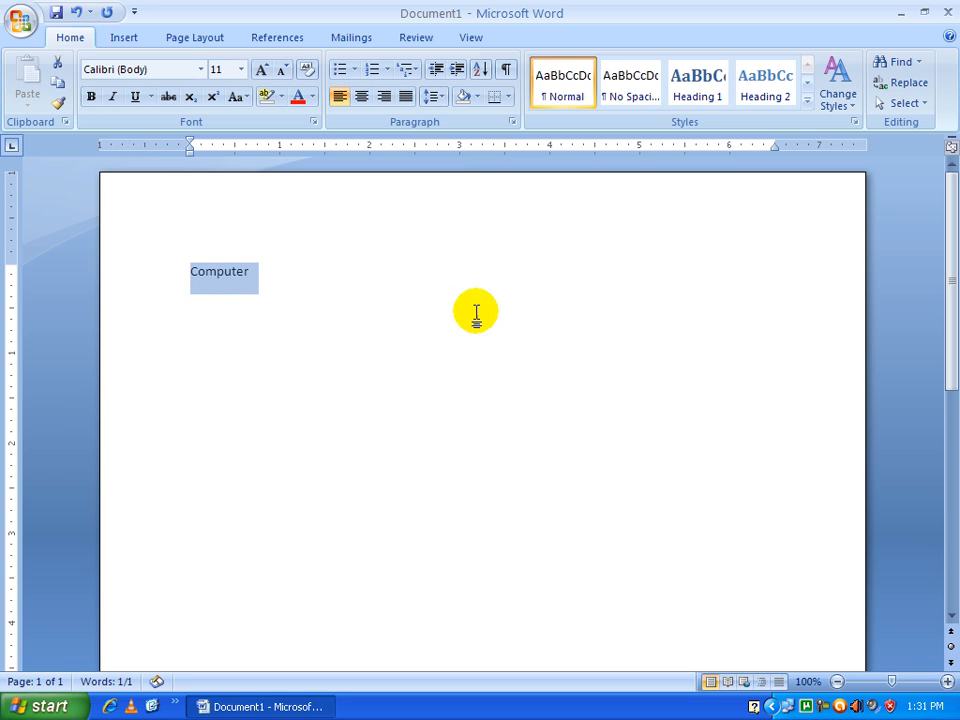
{"action": "key", "text": "Delete"}
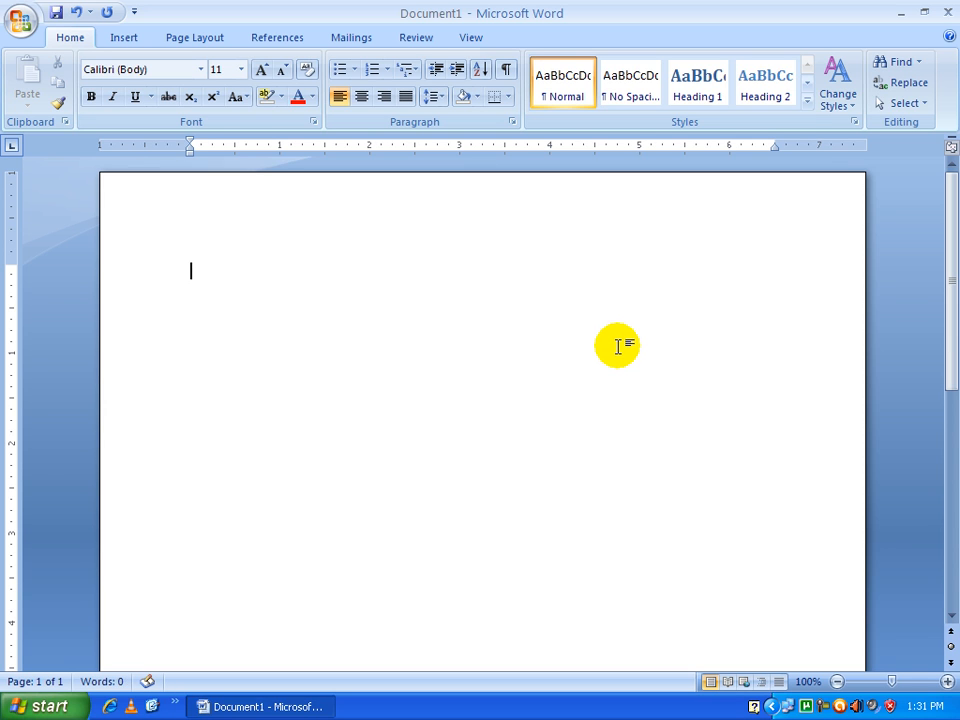
{"action": "type", "text": "godavarikhani"}
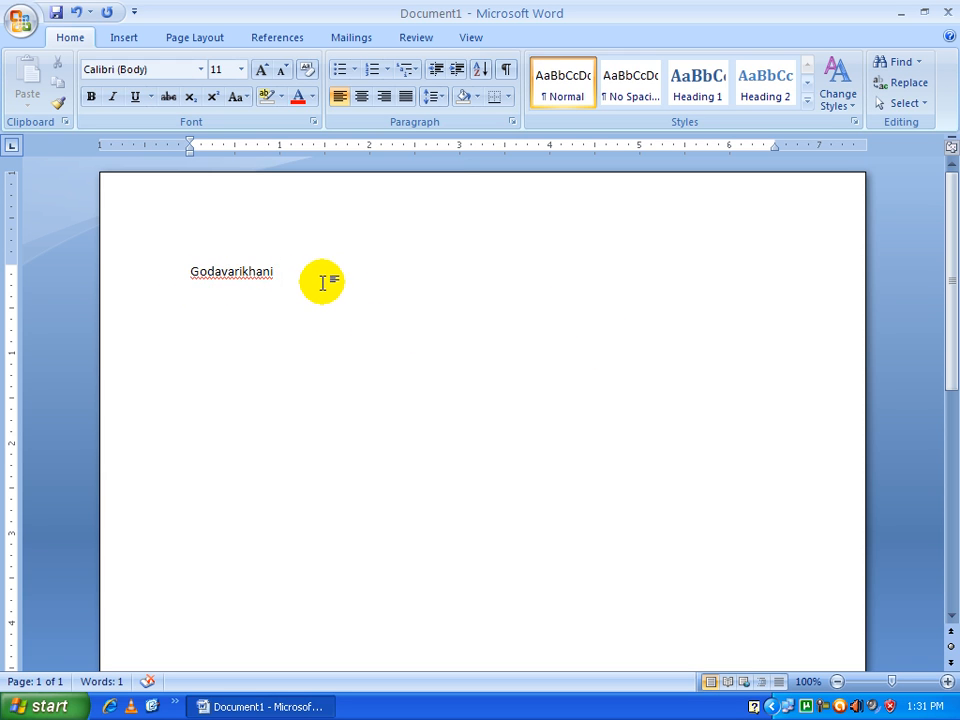
- Replace "Godavarikhani" with "Karimnagar" and clear the spelling error mark on the new word
{"action": "left_click_drag", "start_coordinate": [369, 354], "coordinate": [4, 358]}
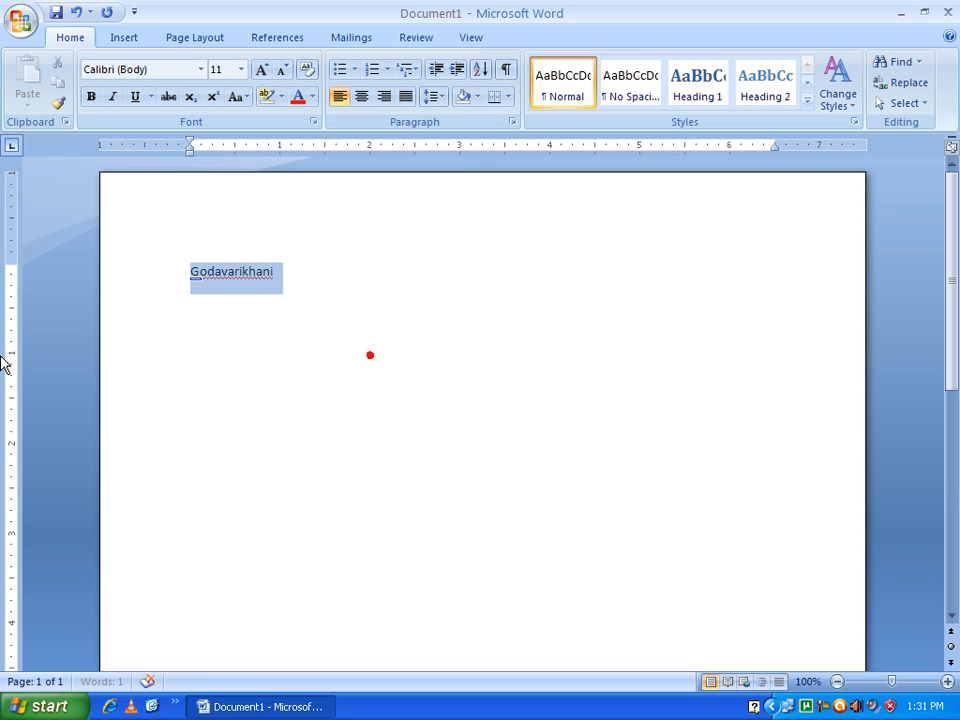
{"action": "type", "text": "kar"}
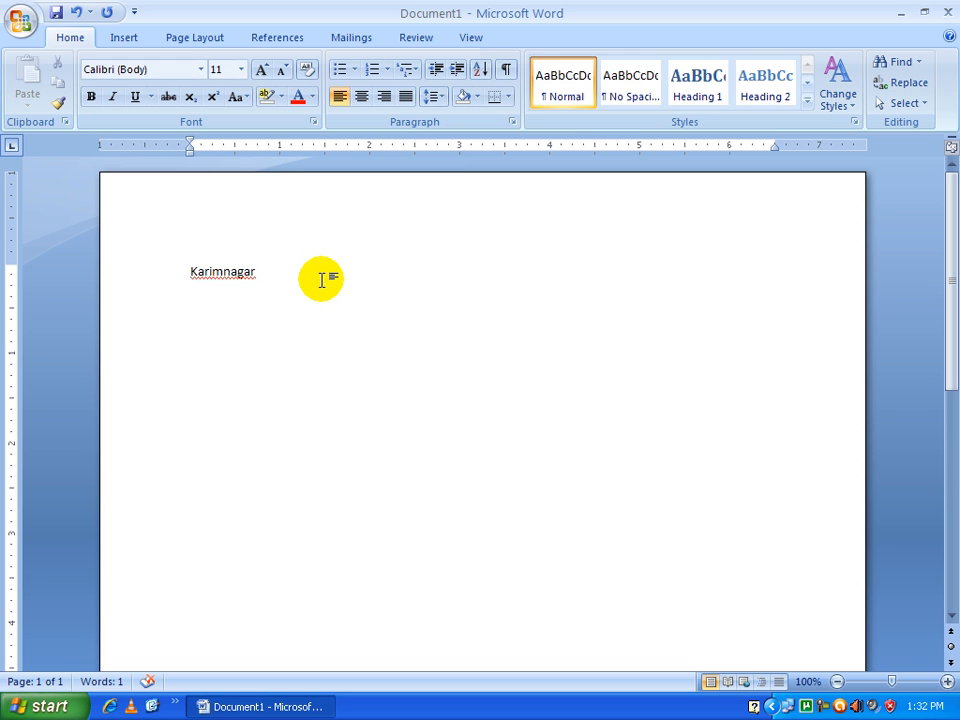
{"action": "right_click", "coordinate": [234, 273]}
{"action": "left_click", "coordinate": [312, 316]}
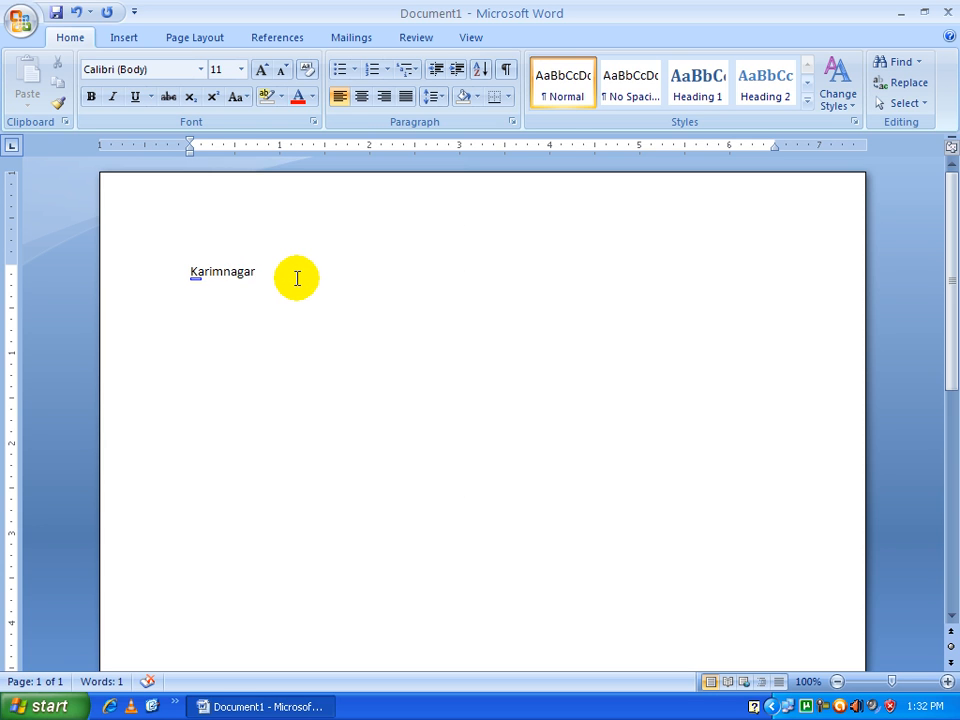
- Replace the word "Karimnagar" with sample paragraphs generated by =rand()
{"action": "left_click_drag", "start_coordinate": [295, 278], "coordinate": [180, 279]}
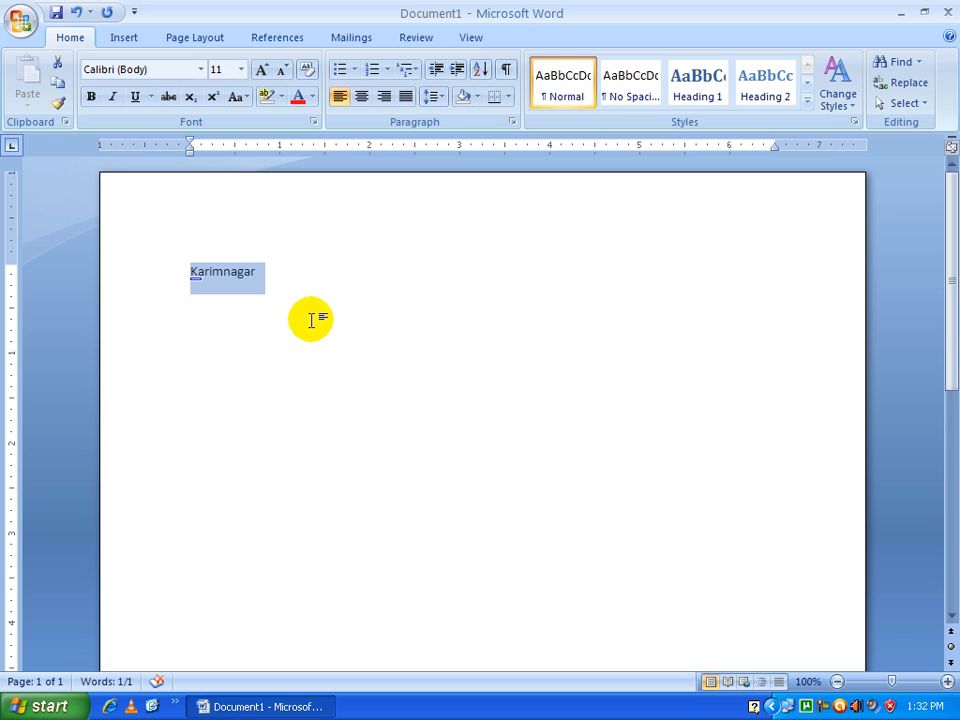
{"action": "key", "text": "Delete"}
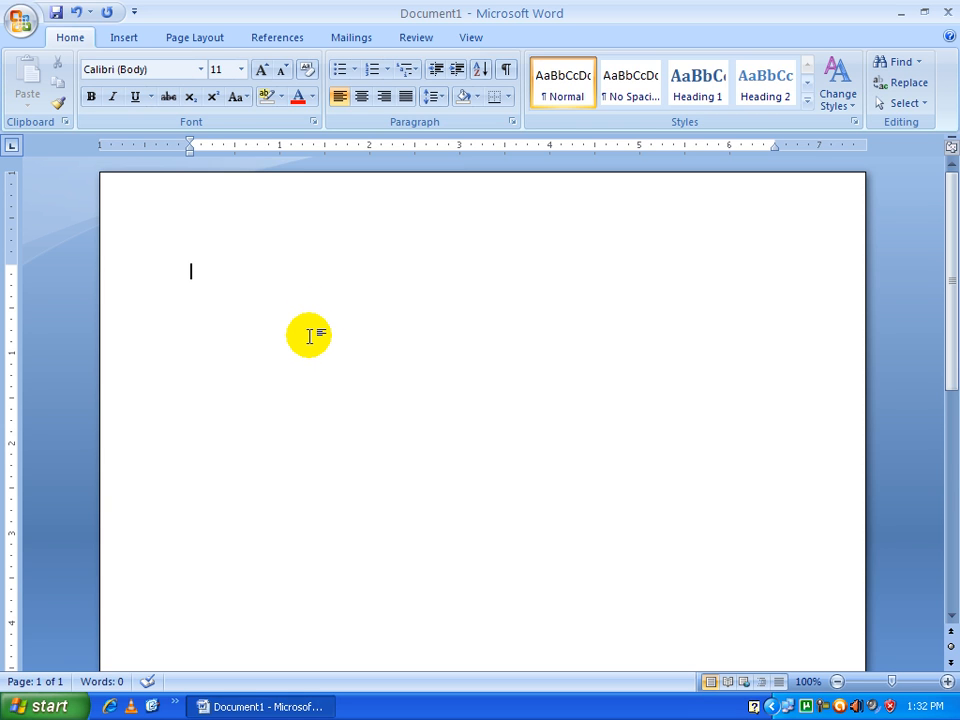
{"action": "type", "text": "="}
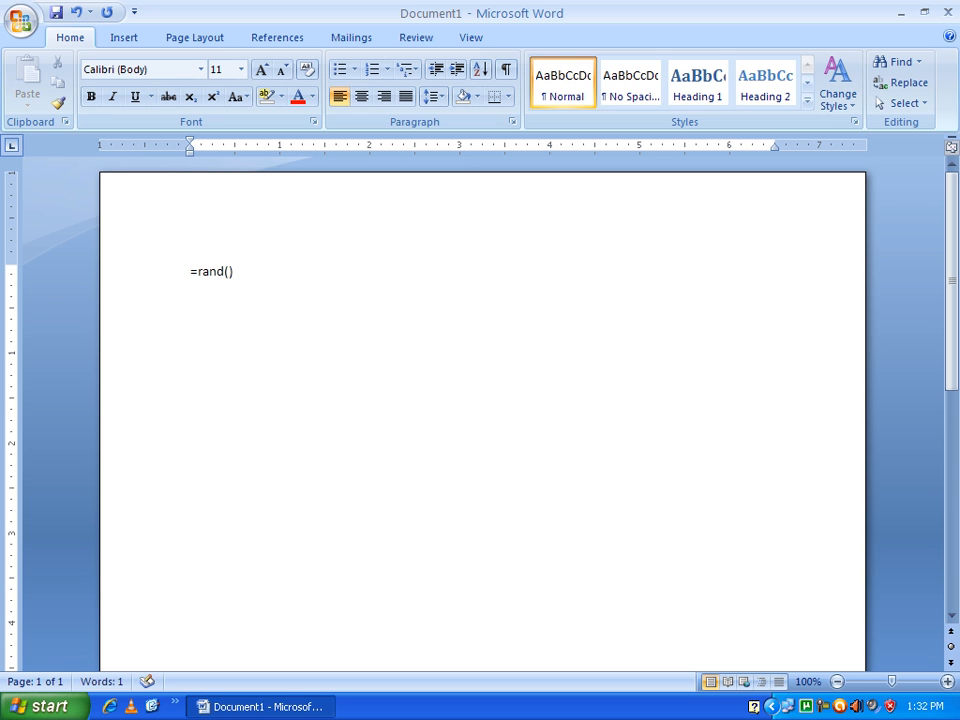
{"action": "type", "text": "rand()"}
{"action": "key", "text": "Return"}
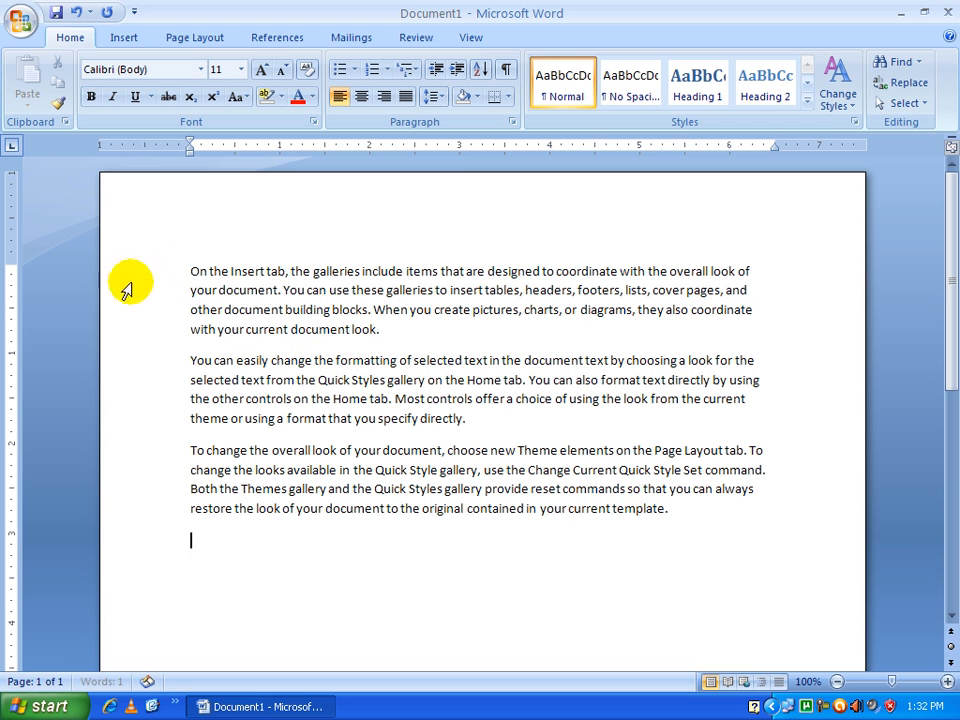
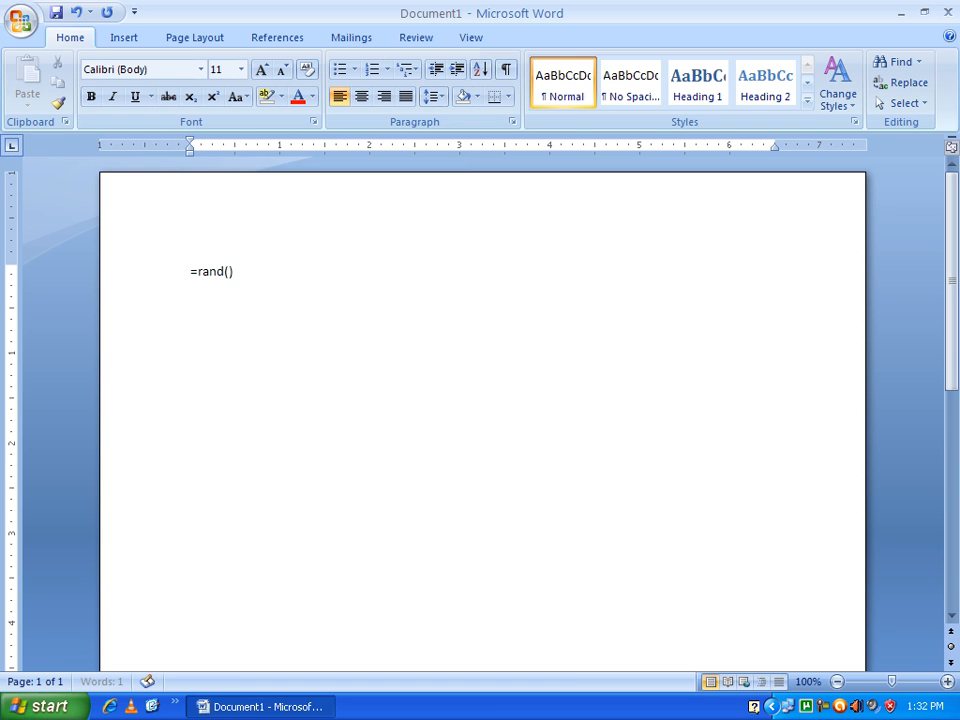
{"action": "key", "text": "Return"}
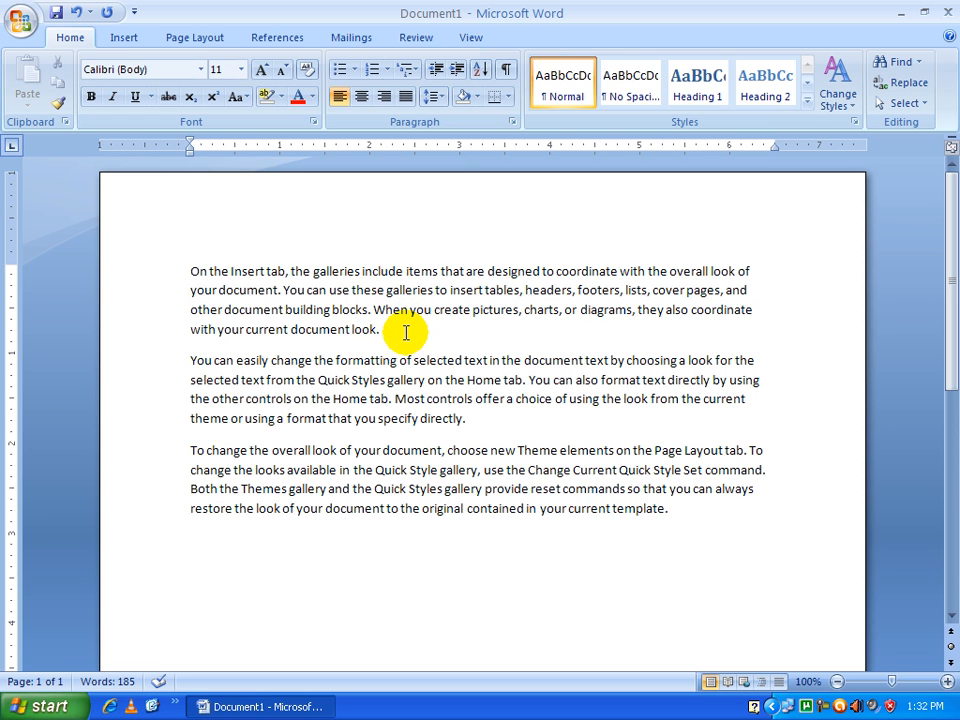
- Change the font of the entire first paragraph to Algerian
{"action": "left_click_drag", "start_coordinate": [405, 332], "coordinate": [158, 285]}
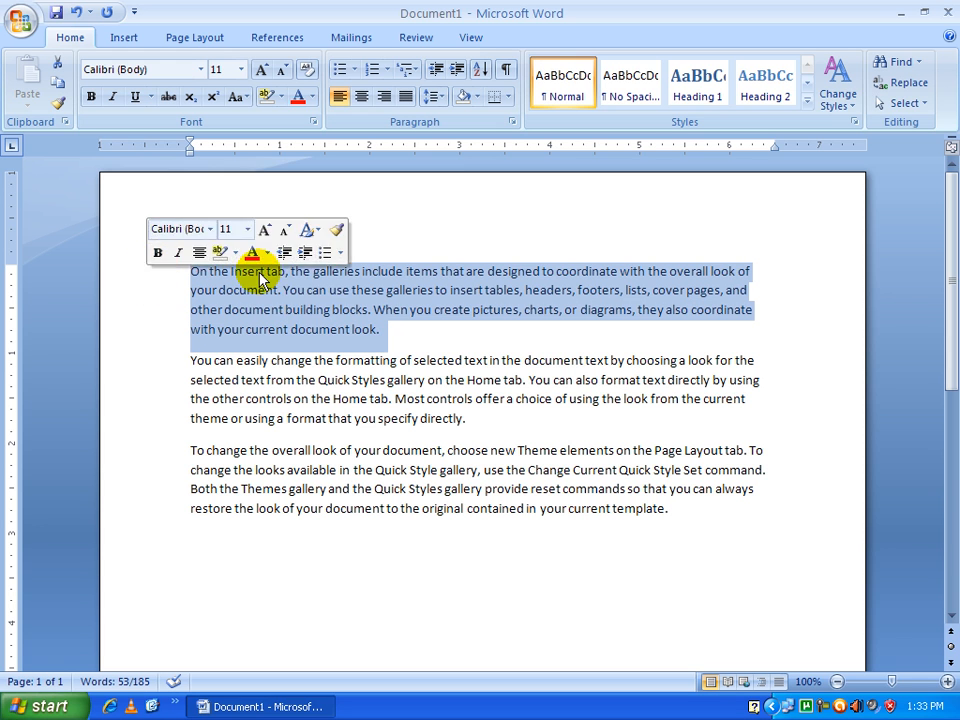
{"action": "left_click", "coordinate": [202, 70]}
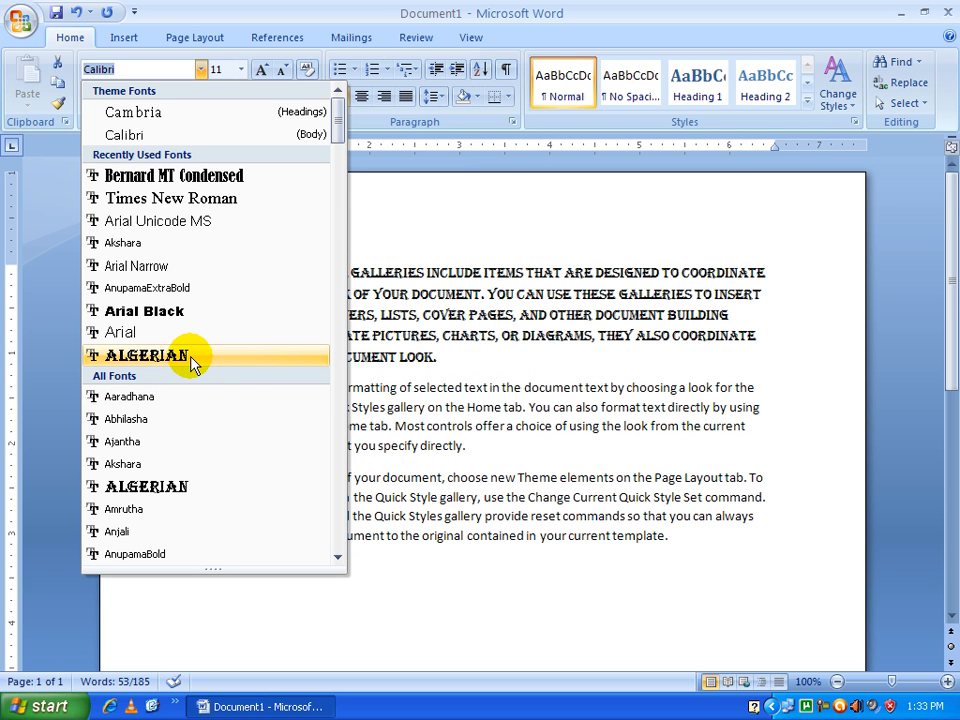
{"action": "left_click", "coordinate": [192, 358]}
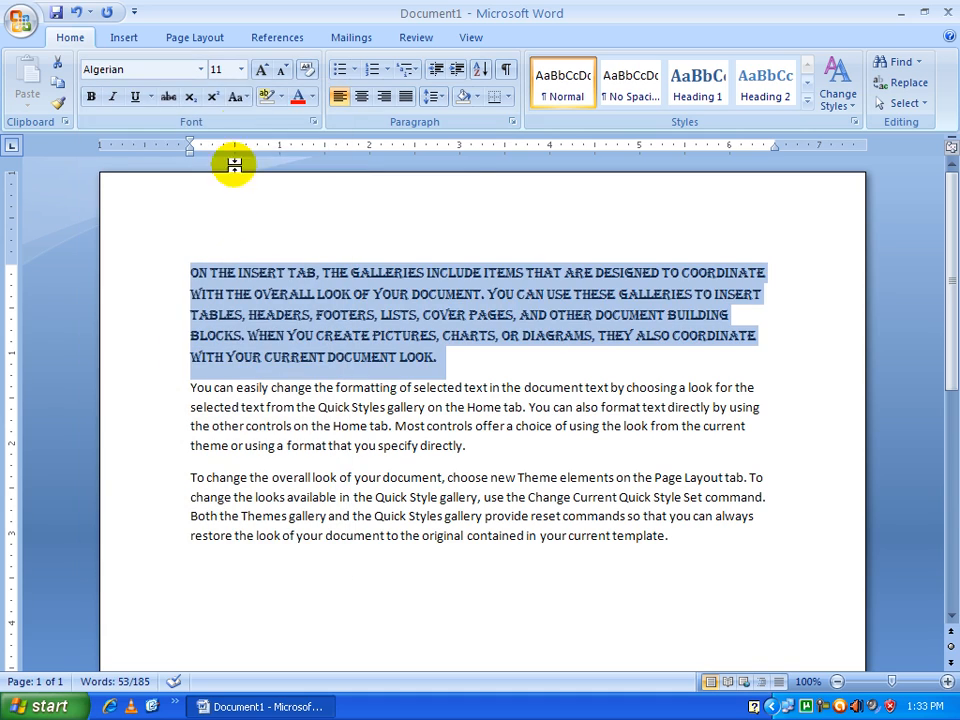
- Set the first paragraph's font size to 18 and deselect the text
{"action": "left_click", "coordinate": [241, 69]}
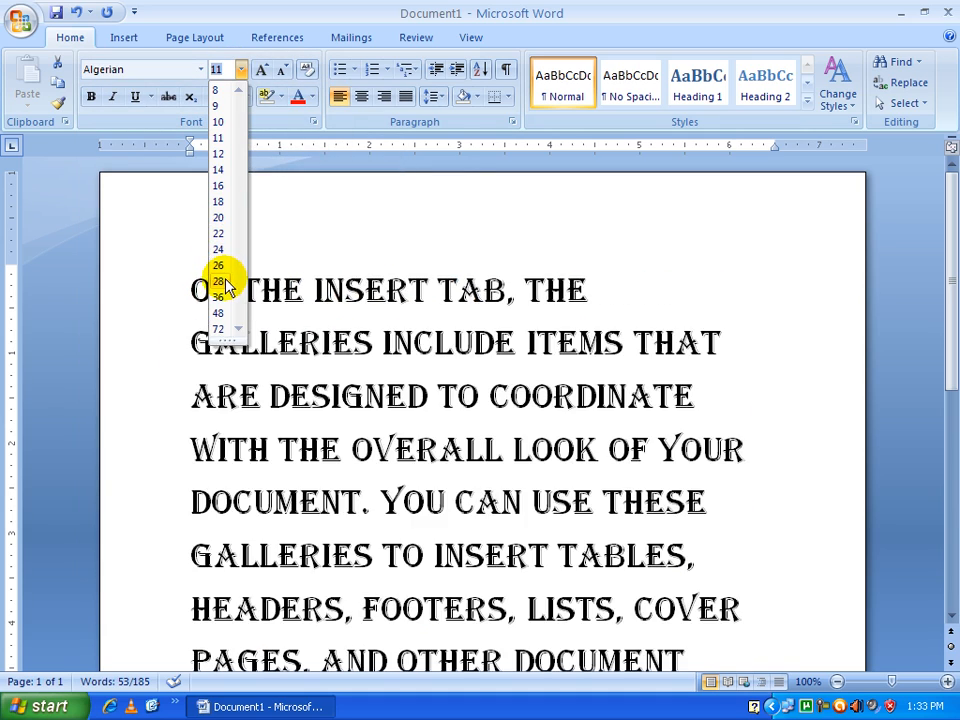
{"action": "left_click", "coordinate": [218, 201]}
{"action": "left_click", "coordinate": [548, 484]}
{"action": "left_click", "coordinate": [571, 554]}
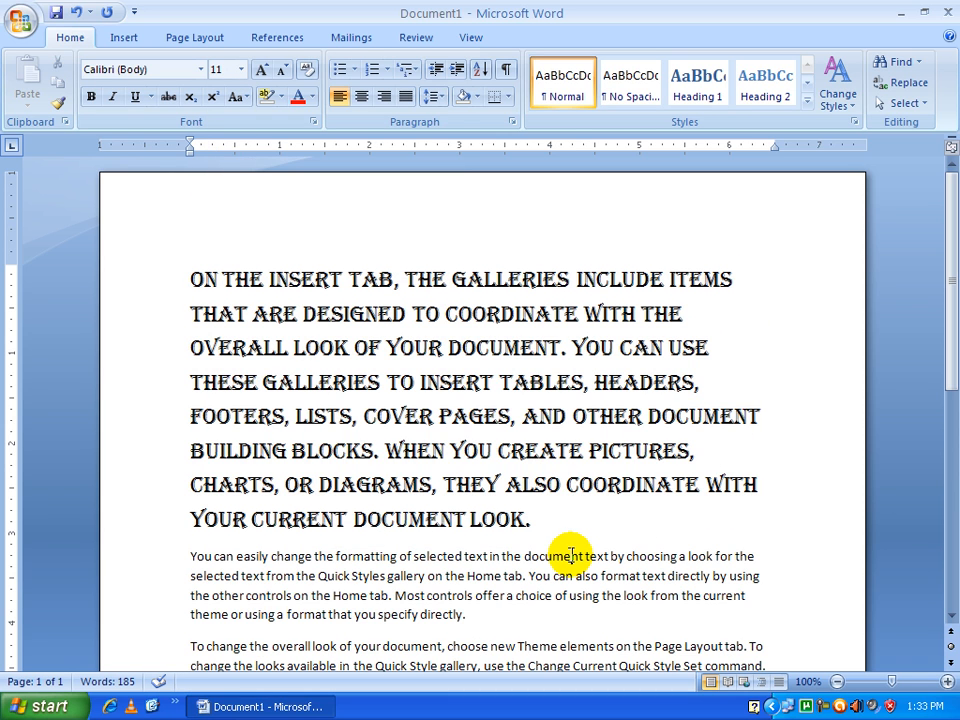